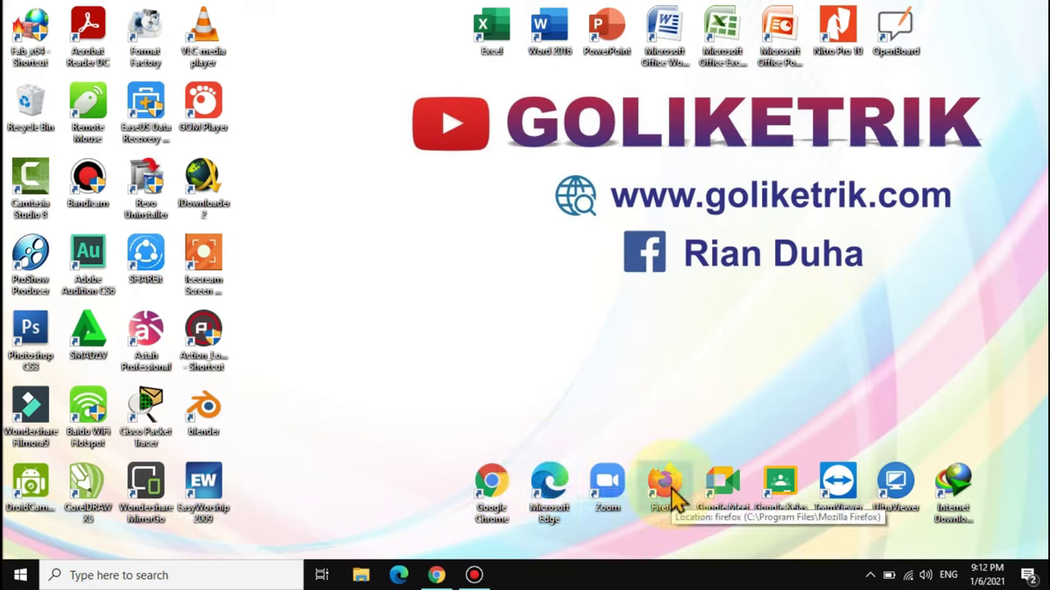
# Open Google Chrome and go to the website win-rar.com.
pyautogui.doubleClick(502, 486)
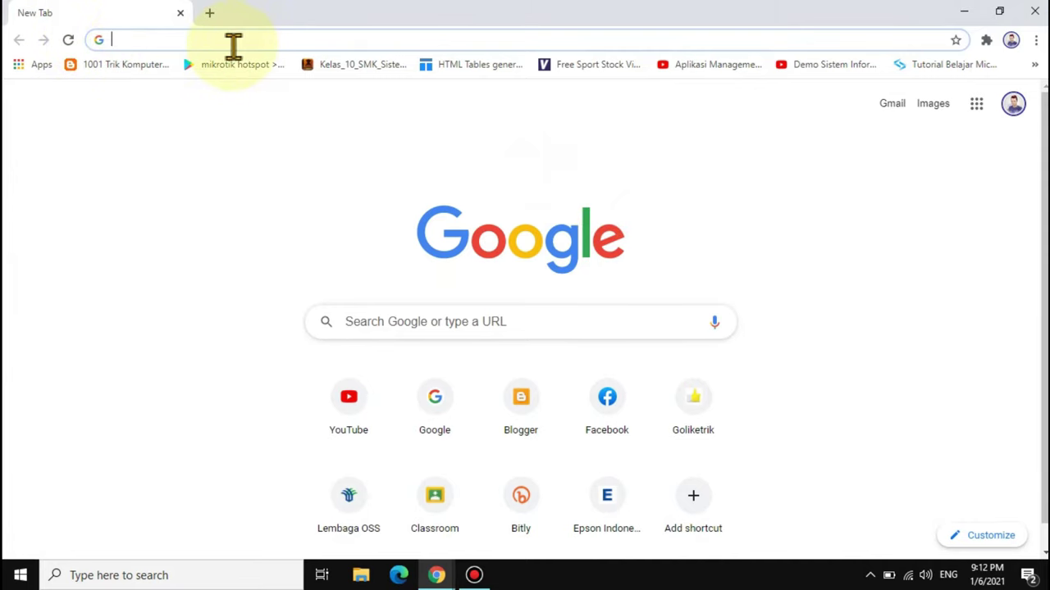
pyautogui.click(233, 45)
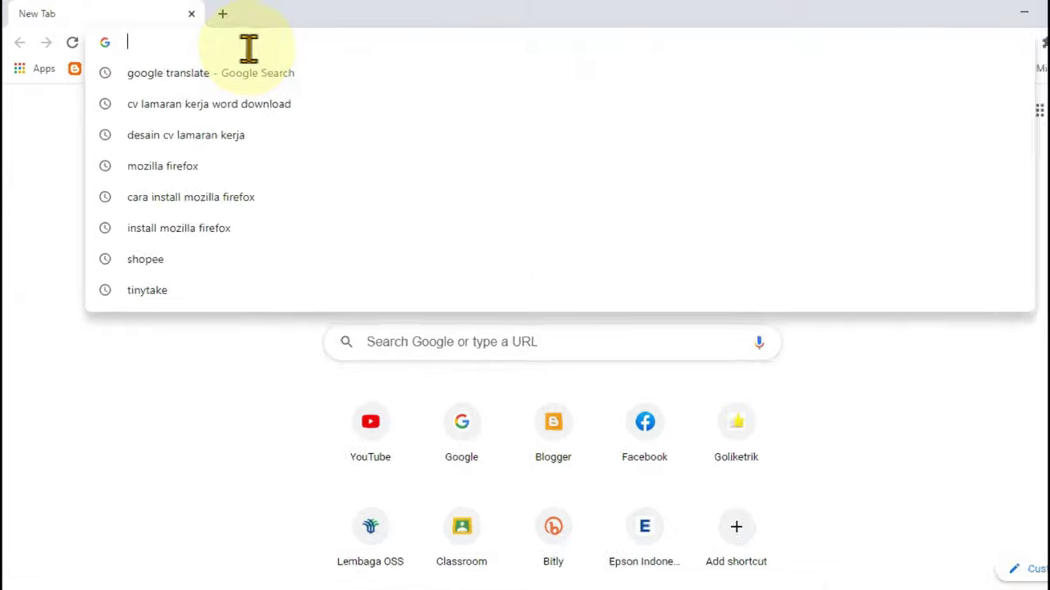
pyautogui.write('wi')
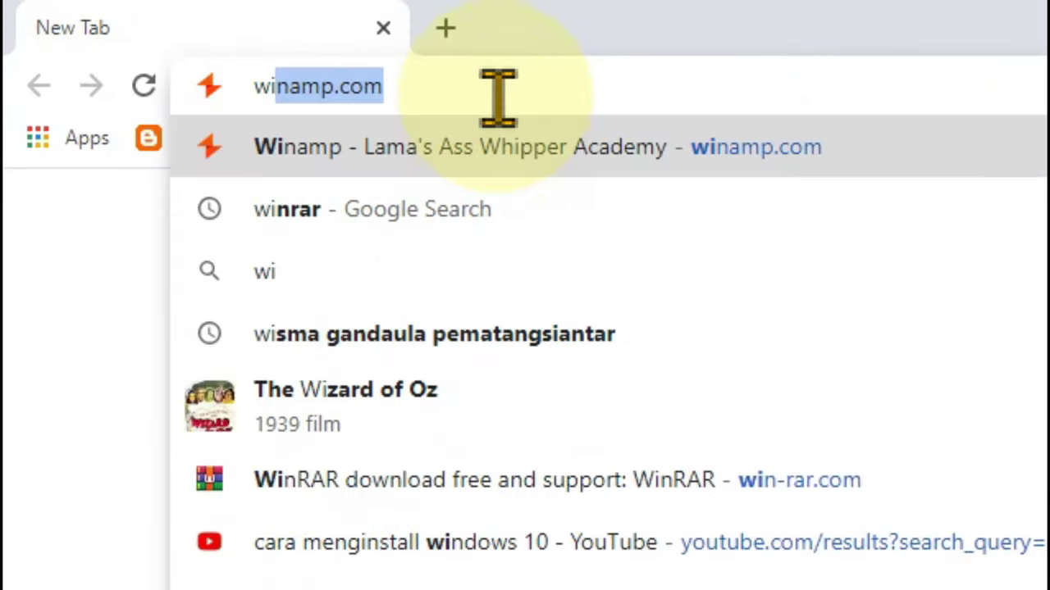
pyautogui.write('n-rar')
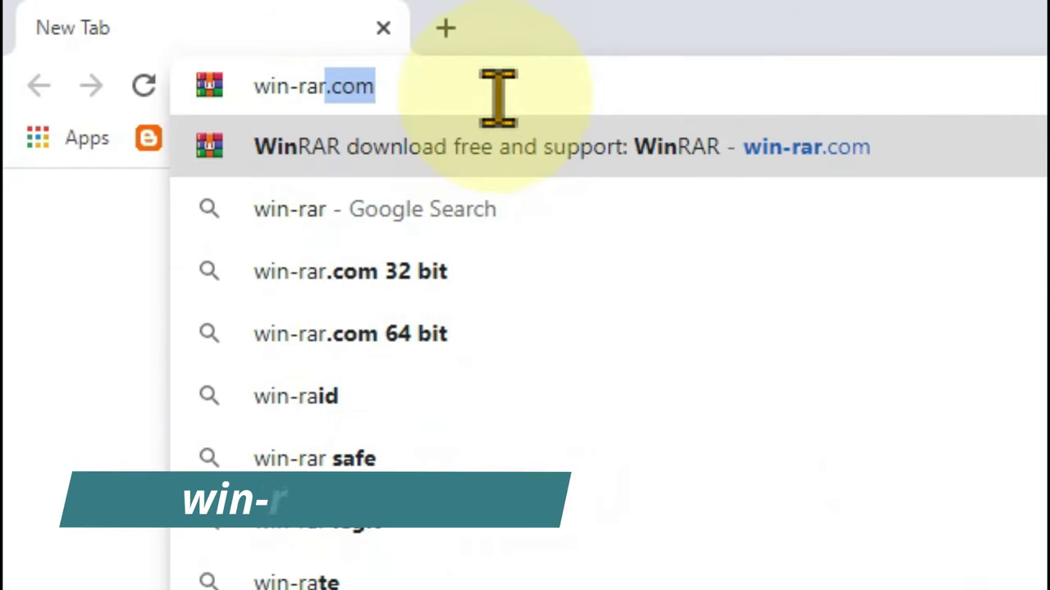
pyautogui.write('.com')
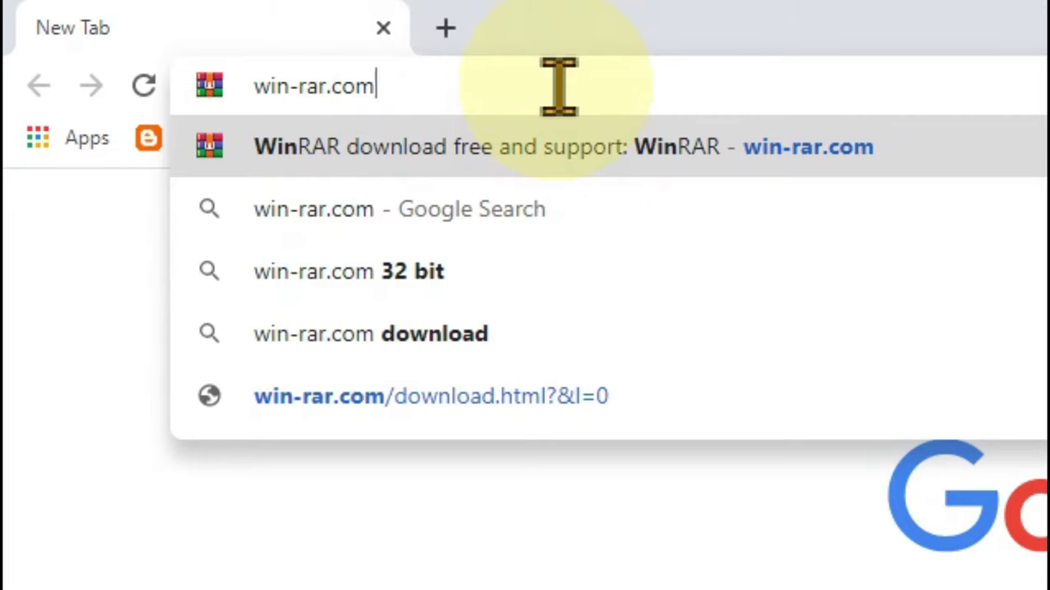
pyautogui.press('Return')
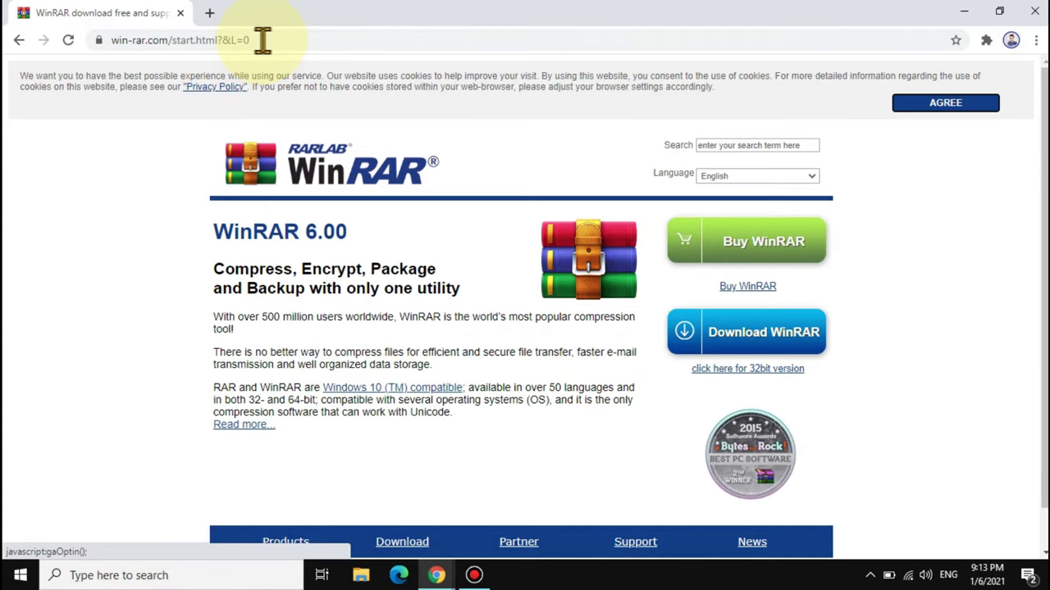
# Download WinRAR from its website and save the installer as winrar-x64-600 in the Downloads folder.
pyautogui.scroll(-1, 851, 253)
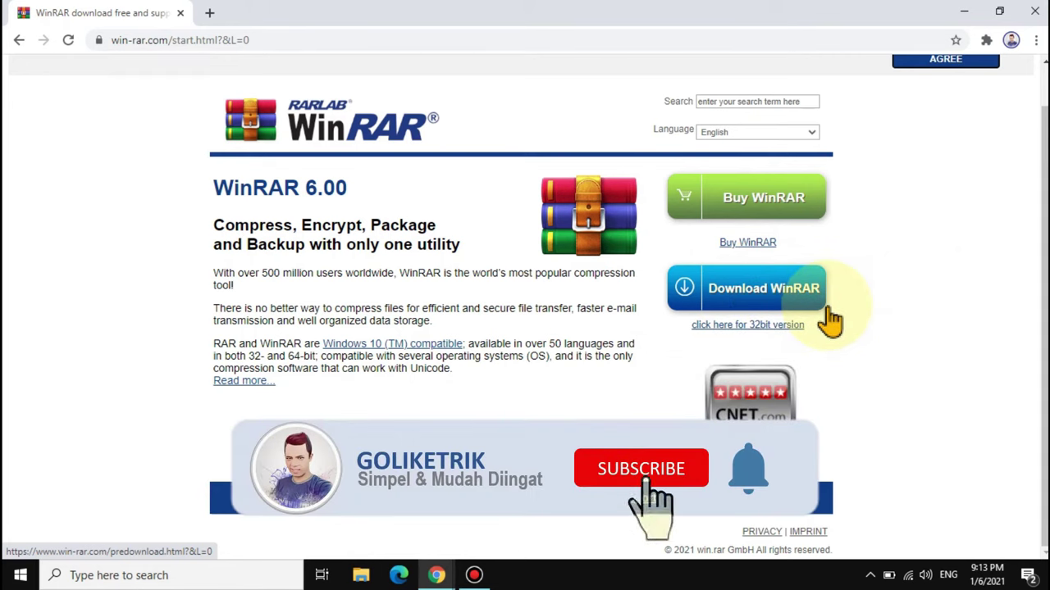
pyautogui.click(778, 310)
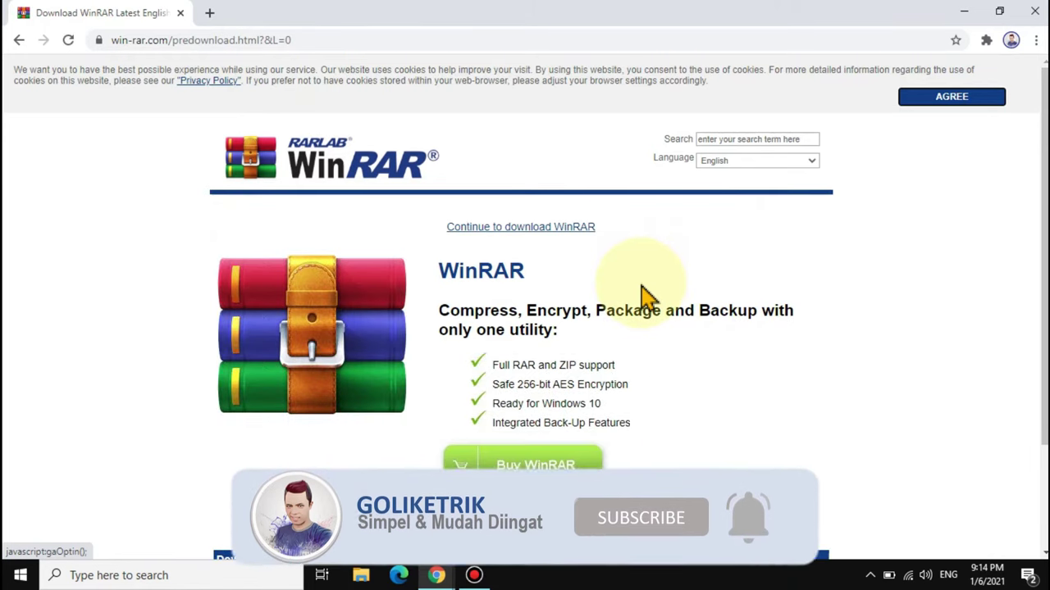
pyautogui.click(554, 230)
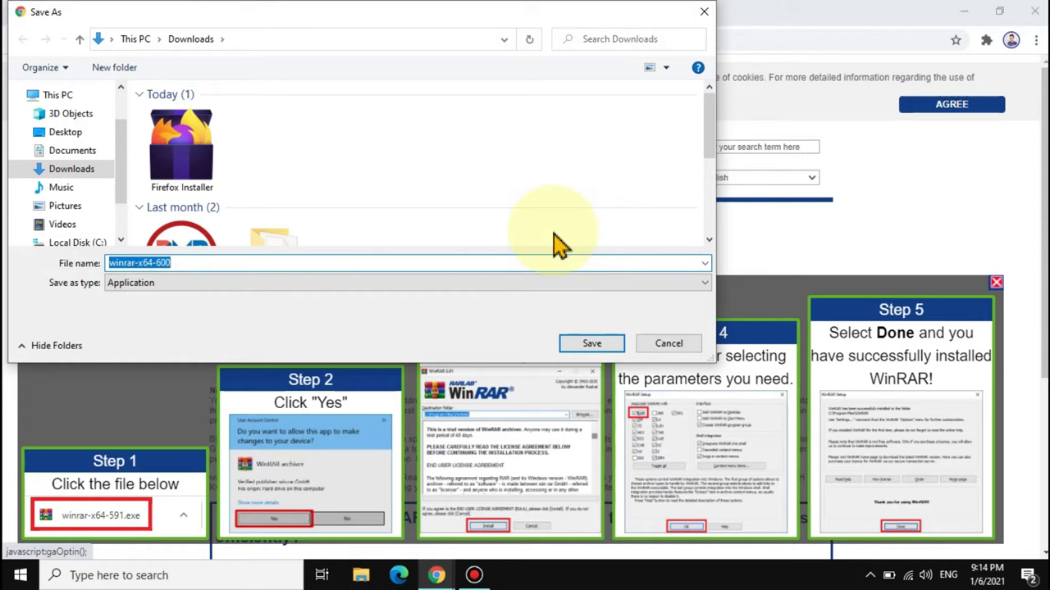
pyautogui.click(69, 174)
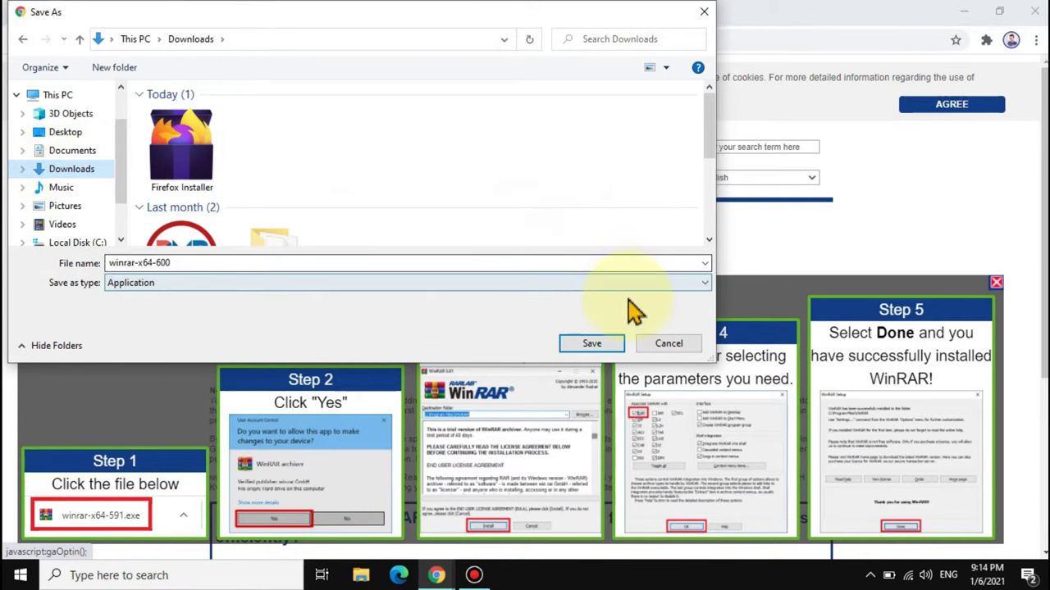
pyautogui.click(587, 348)
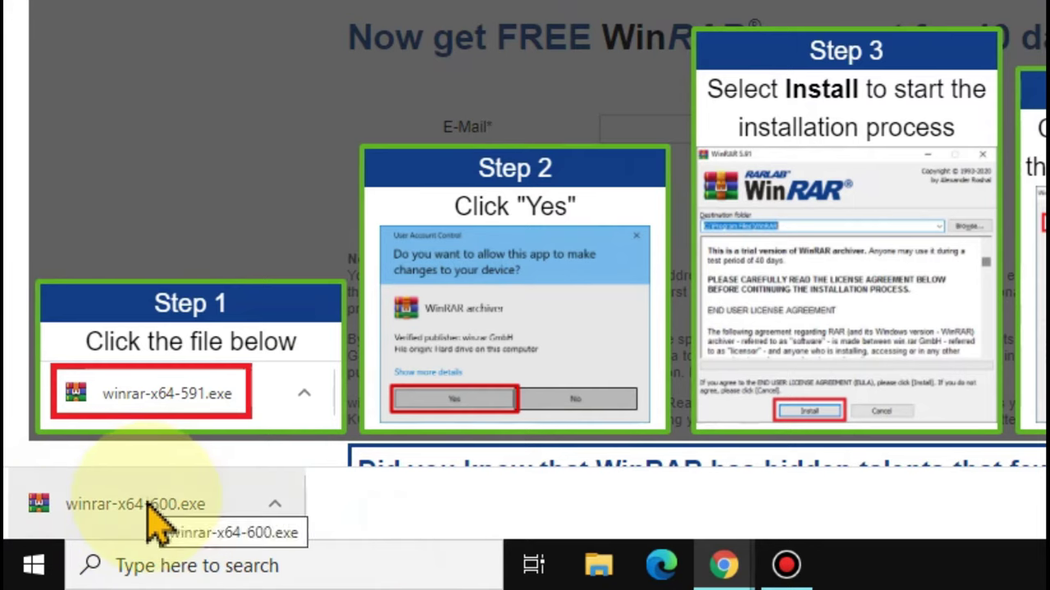
# Show the downloaded winrar-x64-600 installer in its folder, launch it and minimise the other open windows.
pyautogui.click(272, 502)
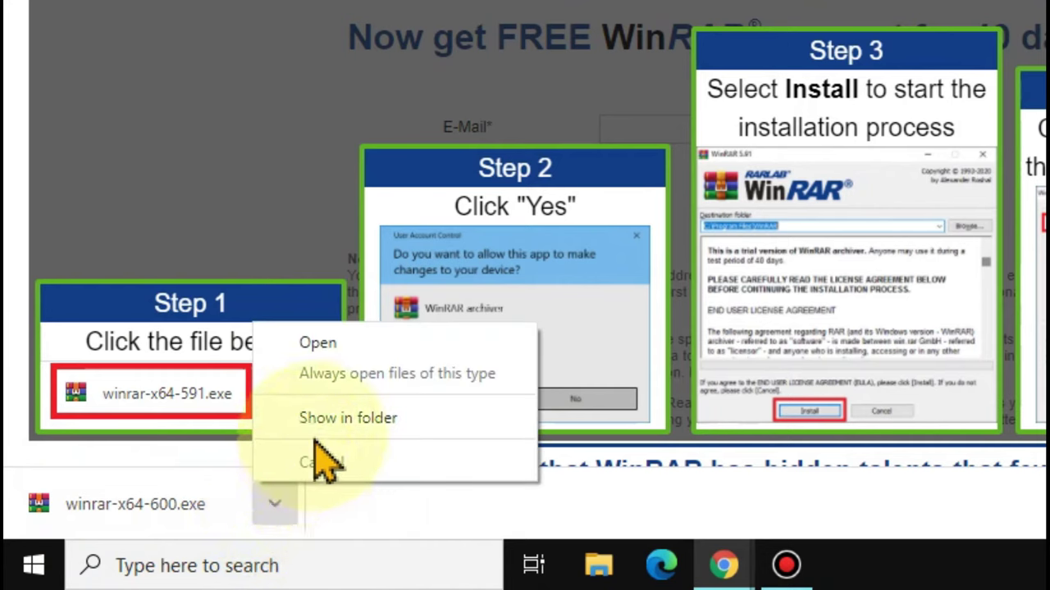
pyautogui.click(347, 420)
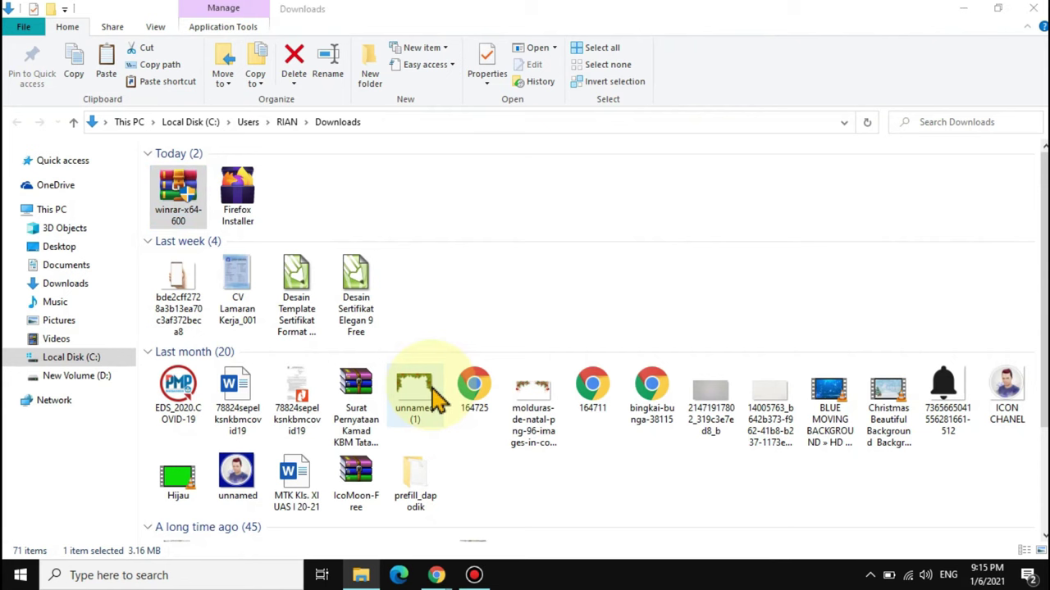
pyautogui.click(960, 11)
pyautogui.click(960, 12)
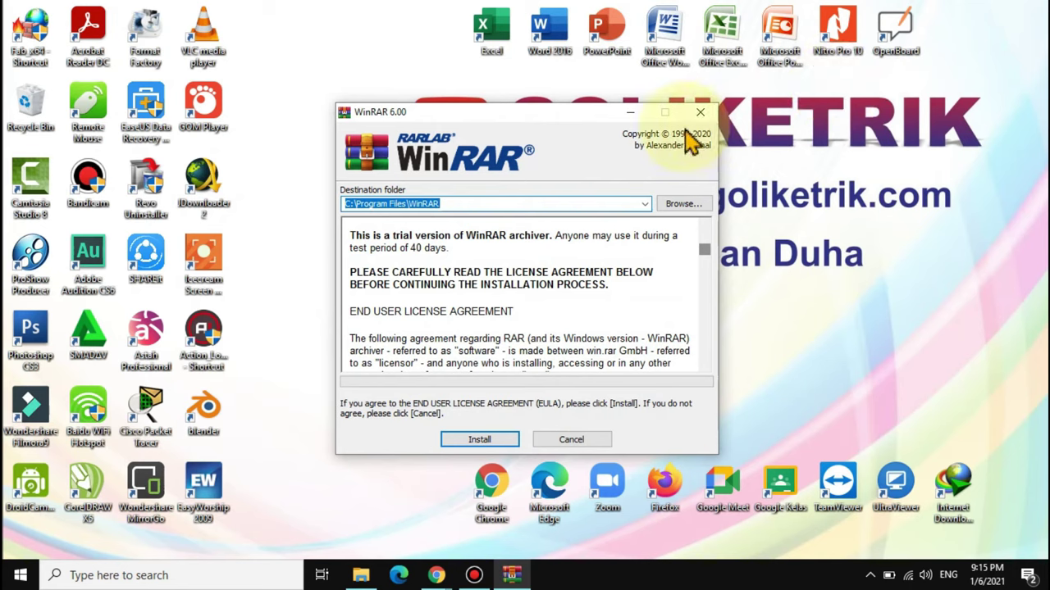
# Install WinRAR 6.00 with the JAR file association also enabled, finish the setup and close the WinRAR shortcuts folder.
pyautogui.moveTo(539, 140); pyautogui.dragTo(525, 110)
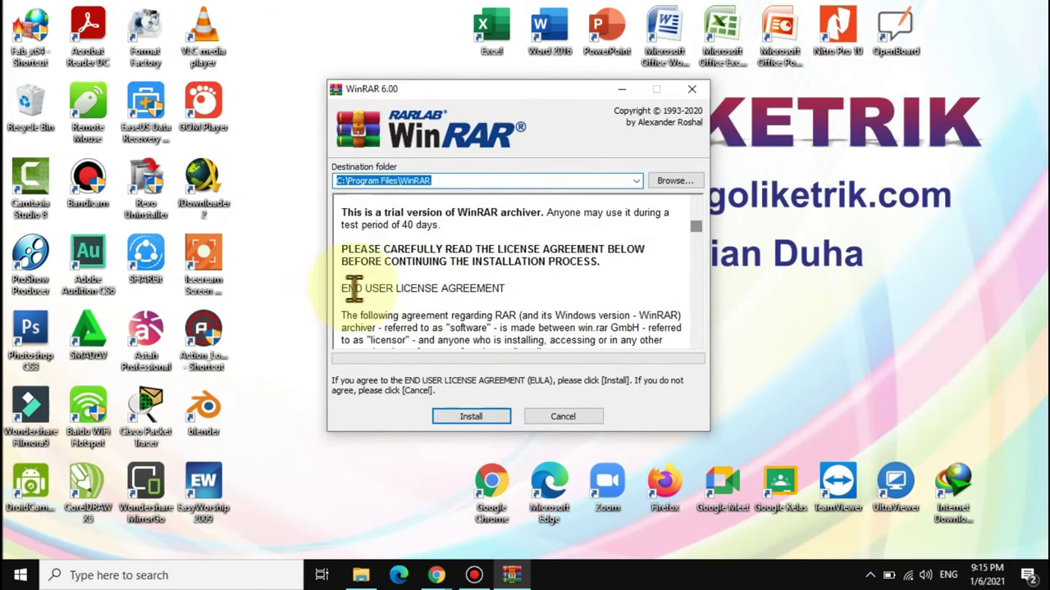
pyautogui.click(478, 415)
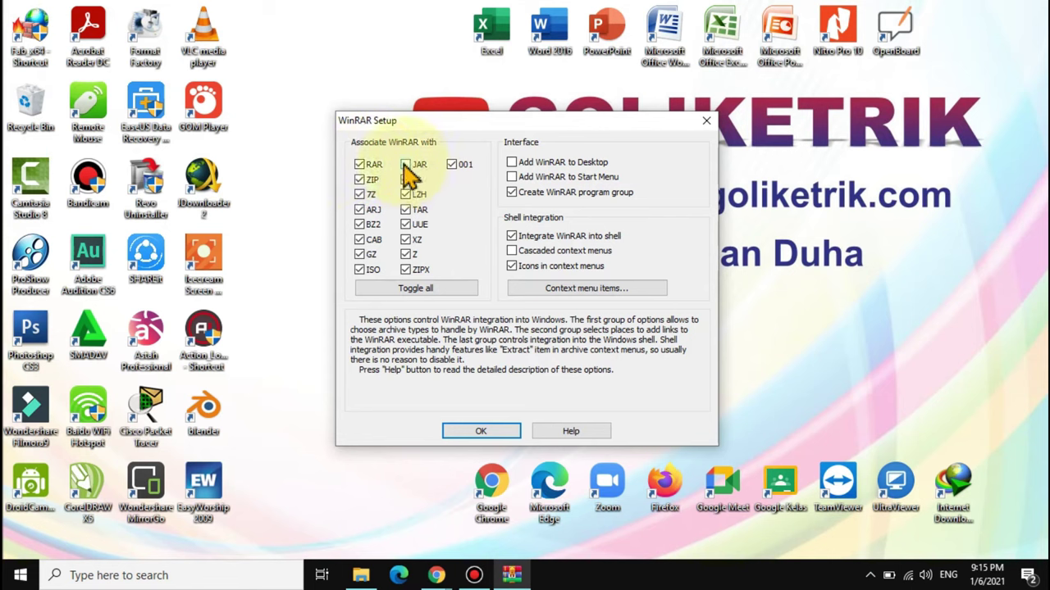
pyautogui.click(405, 164)
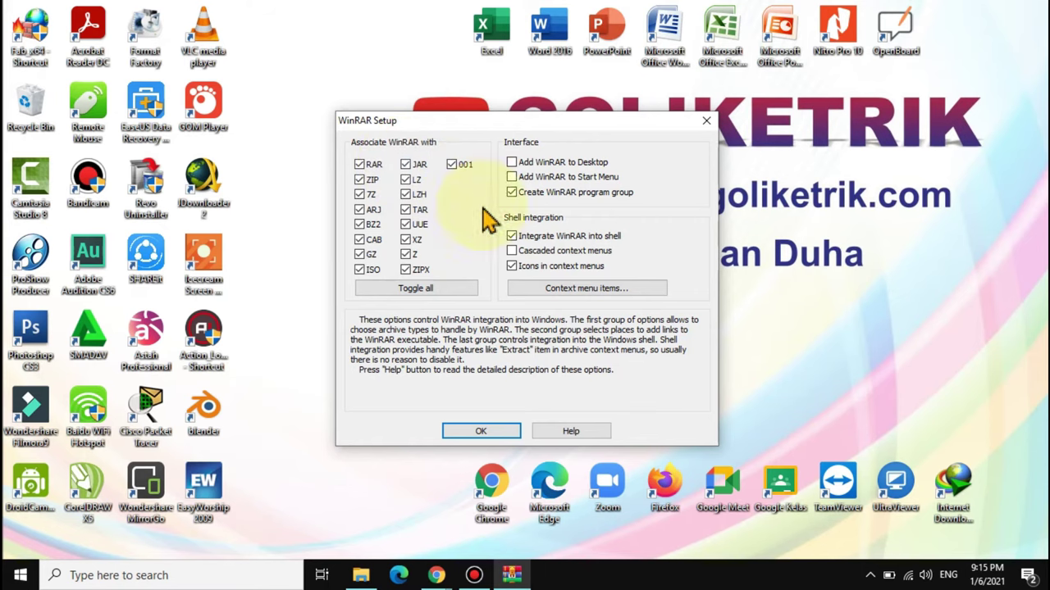
pyautogui.click(478, 431)
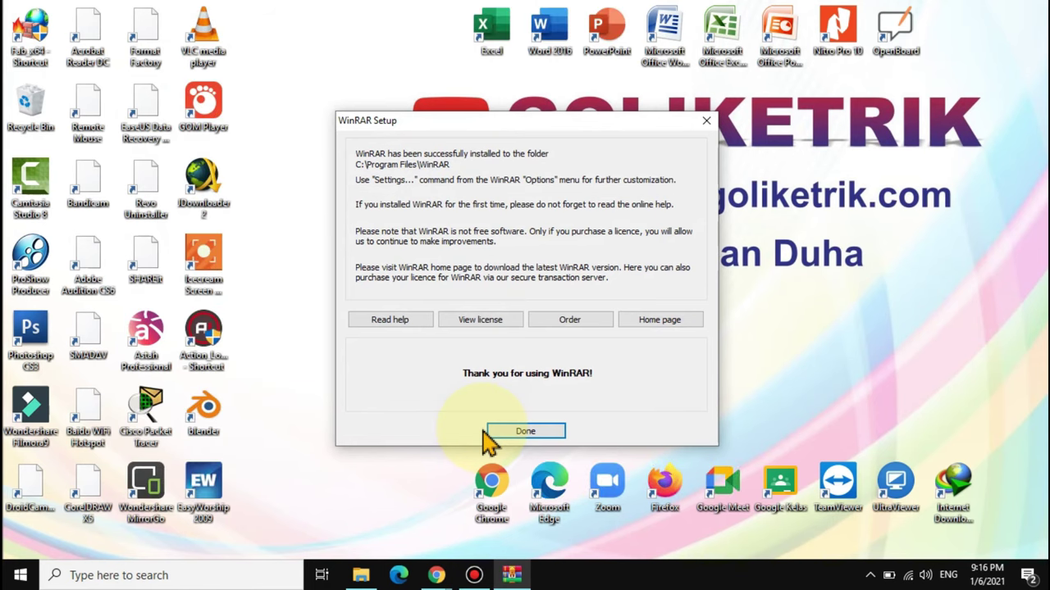
pyautogui.click(525, 433)
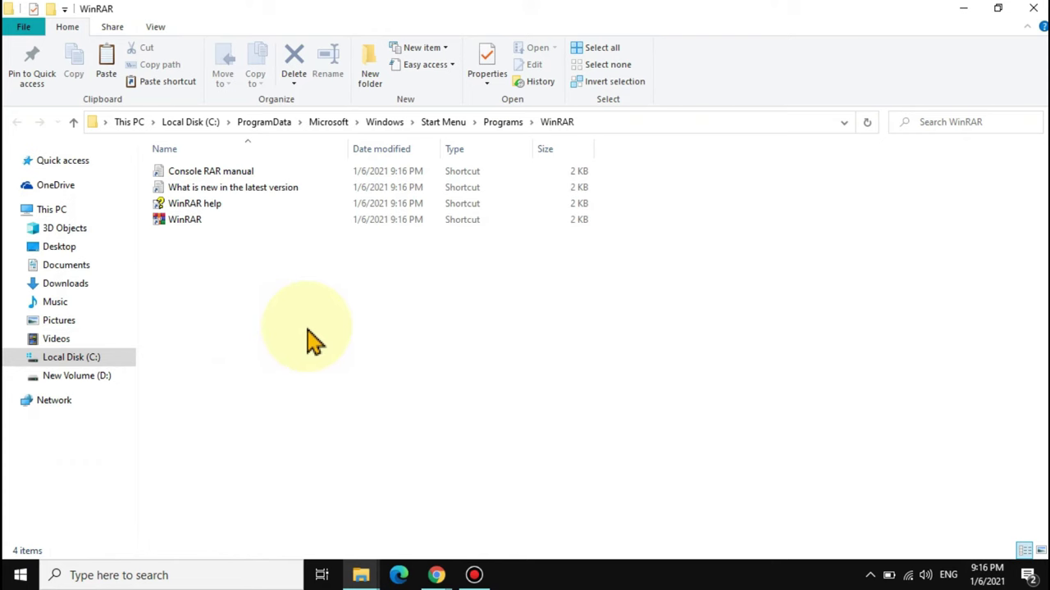
pyautogui.click(1034, 10)
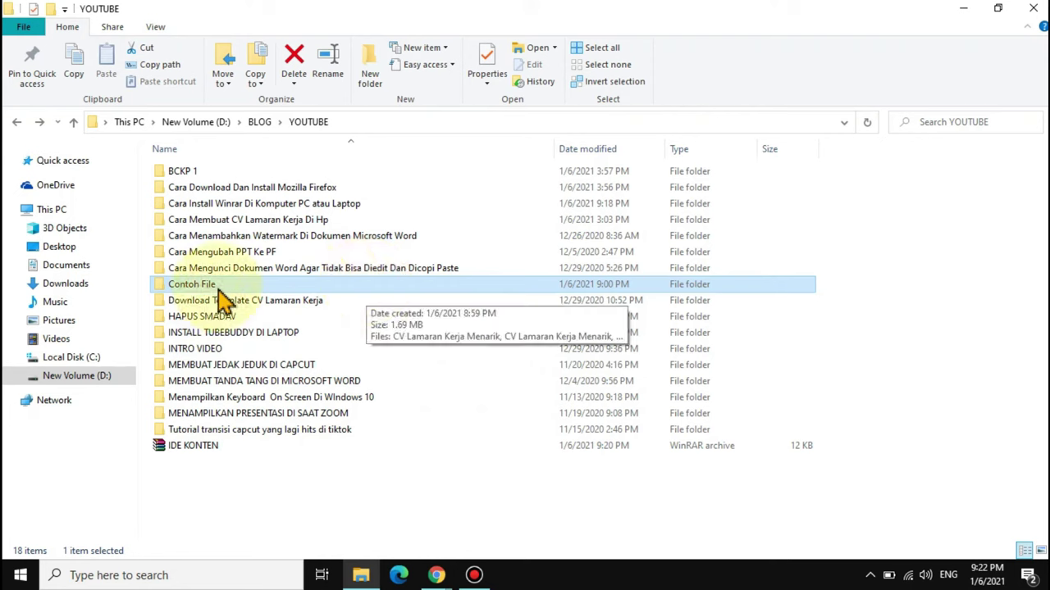
# Compress the Contoh File folder into the archive "Contoh File.rar" in the same location and select that archive.
pyautogui.rightClick(299, 292)
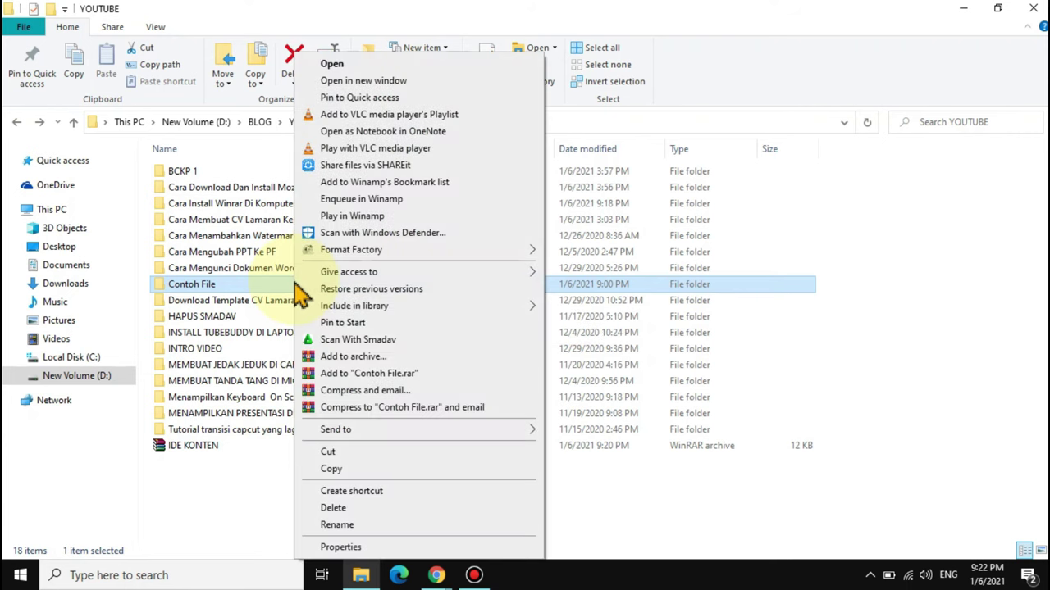
pyautogui.click(399, 375)
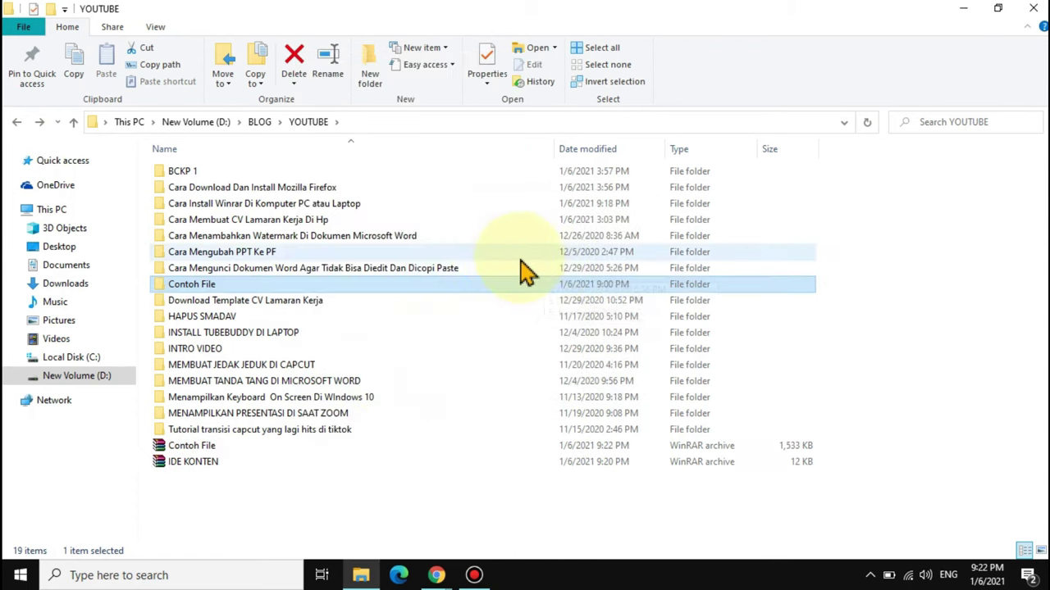
pyautogui.click(277, 468)
pyautogui.click(190, 450)
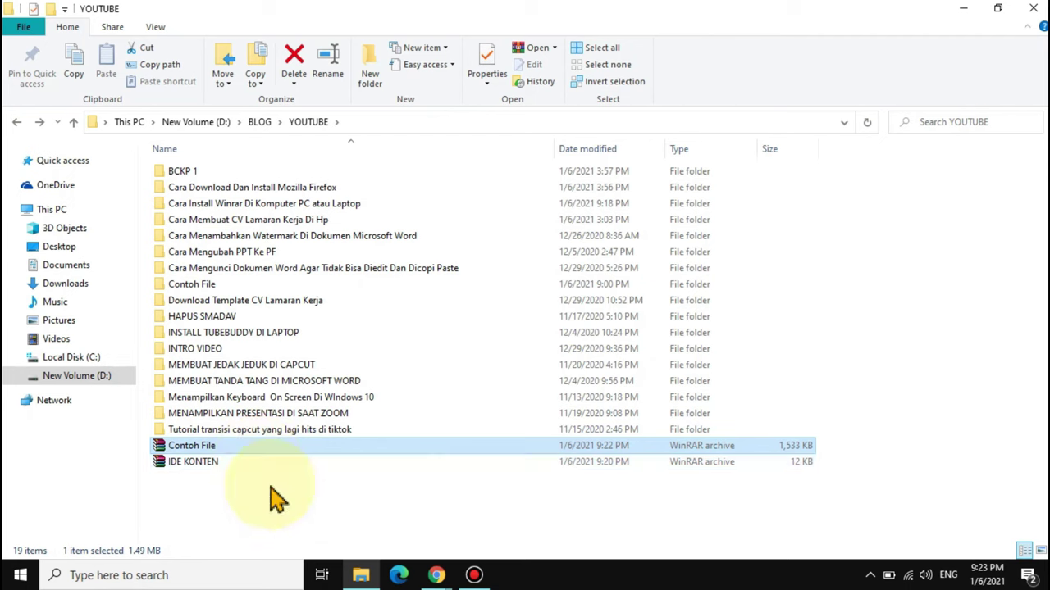
# Extract the IDE KONTEN archive directly into the current YOUTUBE folder and clear the file selection.
pyautogui.click(201, 467)
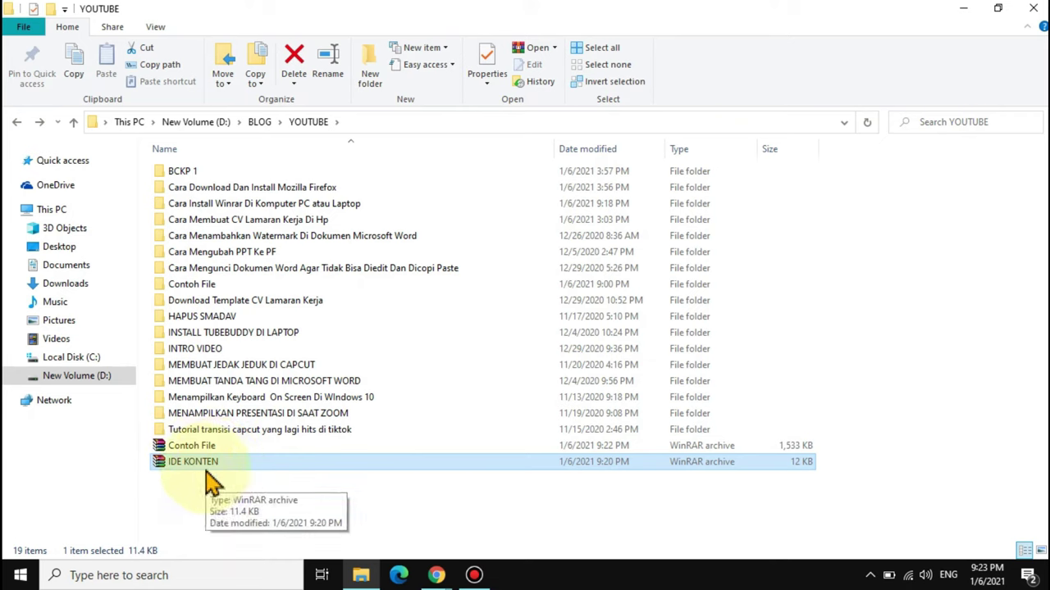
pyautogui.rightClick(207, 471)
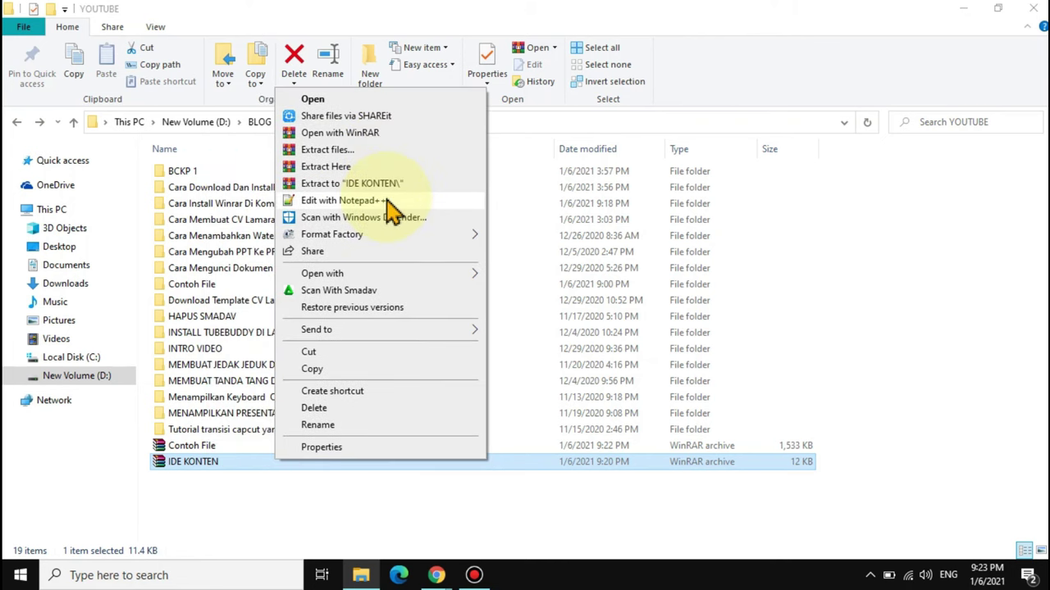
pyautogui.click(367, 167)
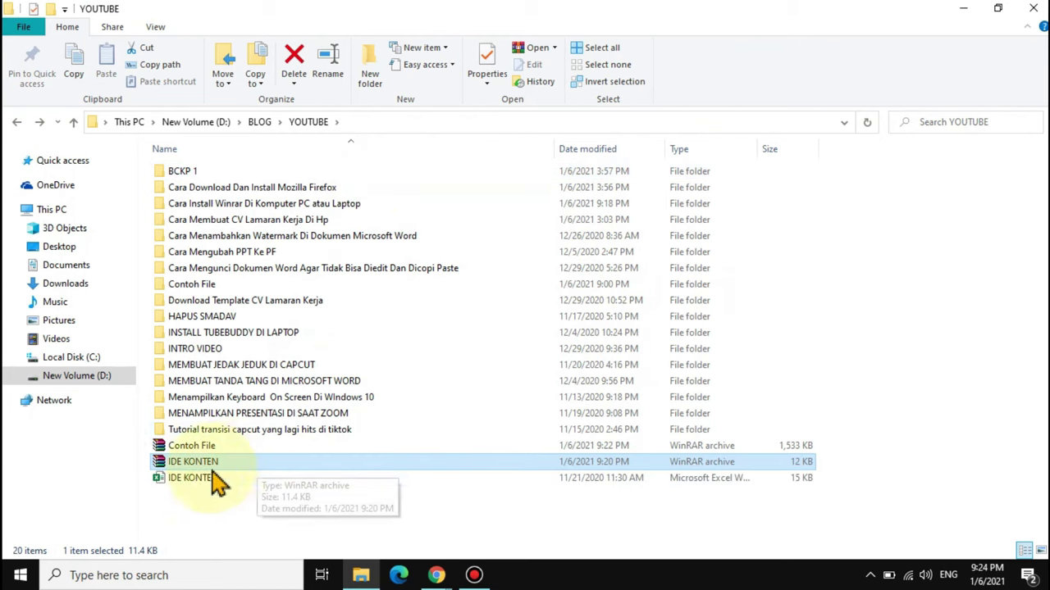
pyautogui.click(197, 478)
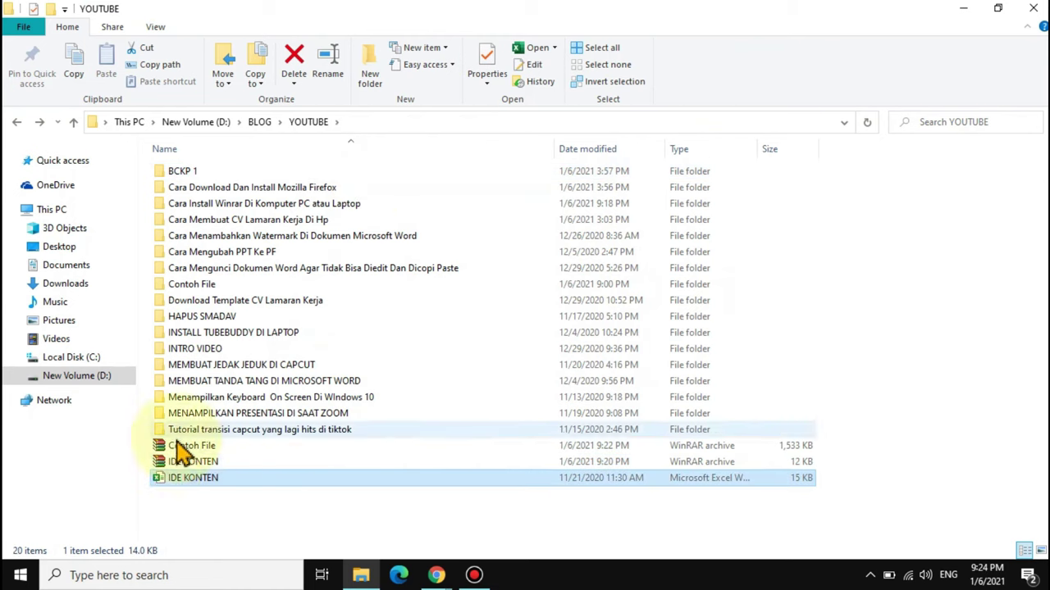
pyautogui.click(234, 467)
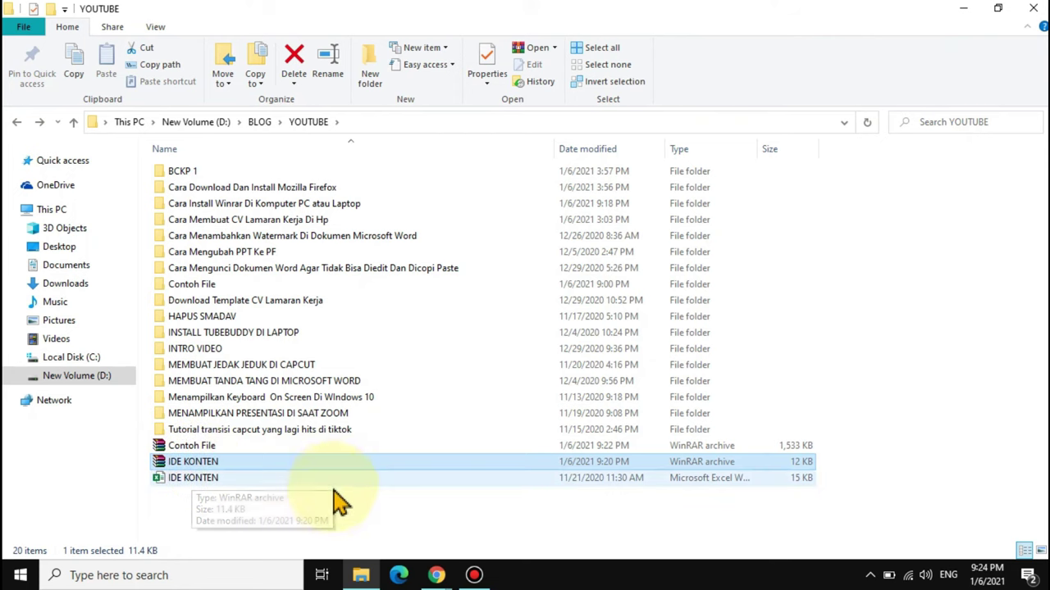
pyautogui.click(333, 499)
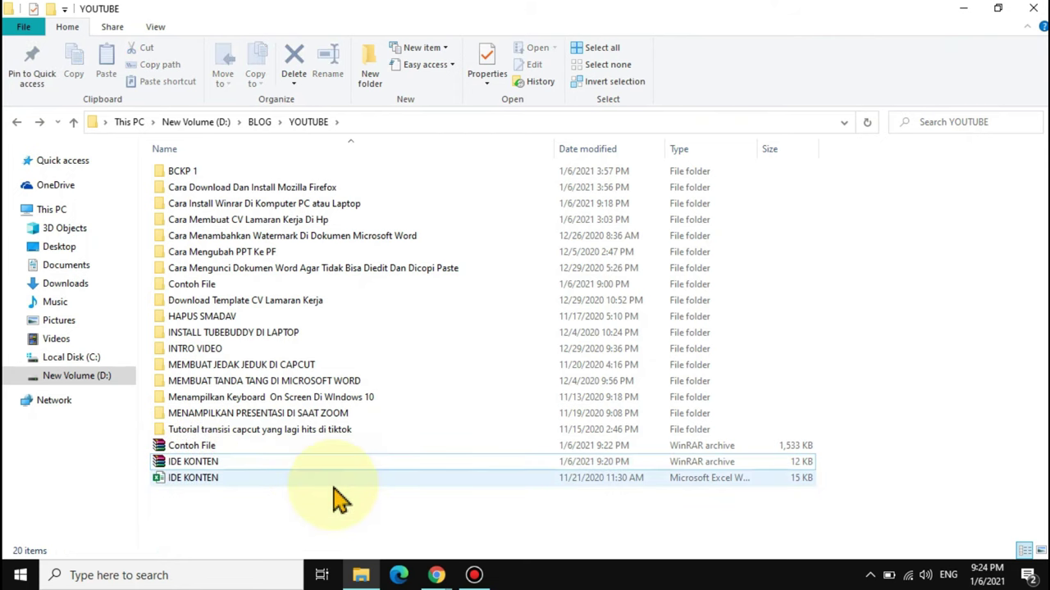